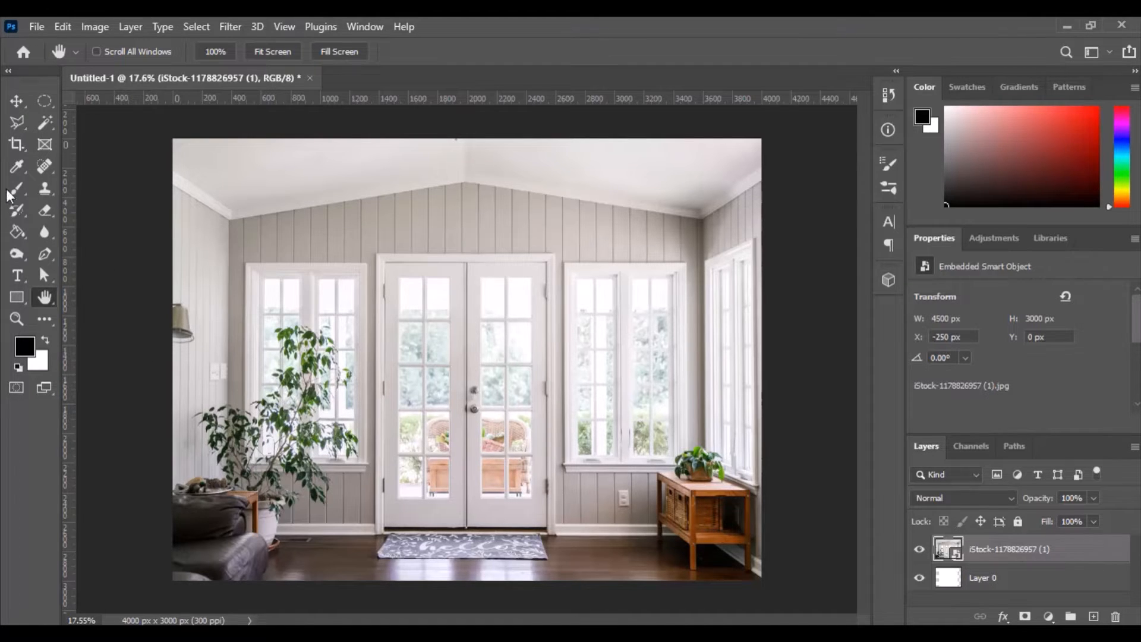
Step: Activate the Crop tool and look through its saved presets and aspect-ratio options
left_click(17, 149)
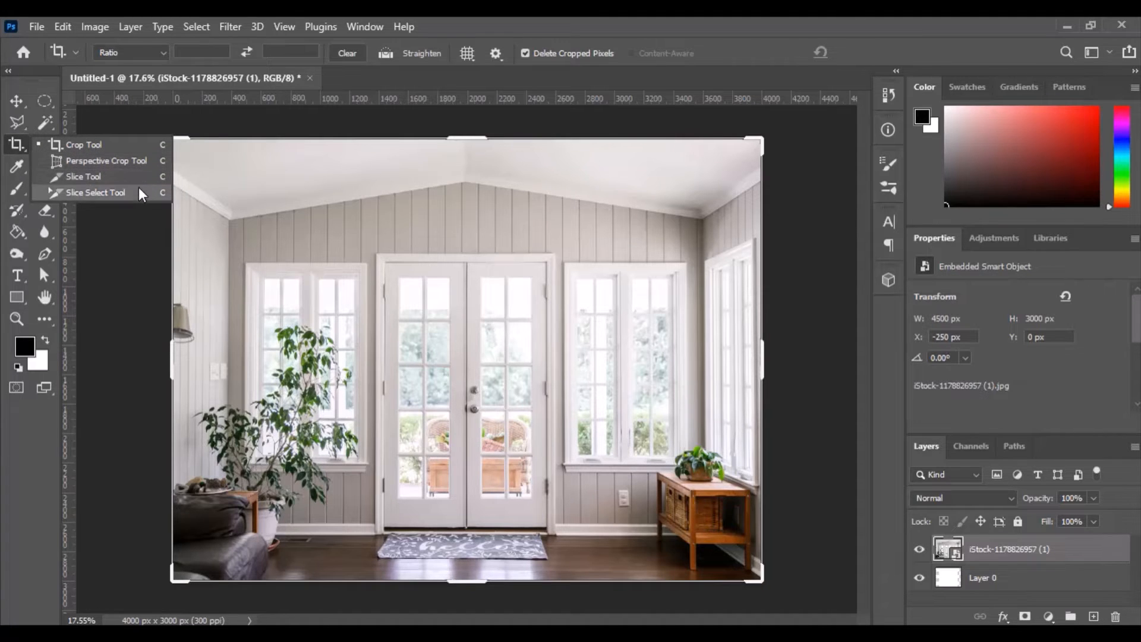
left_click(117, 144)
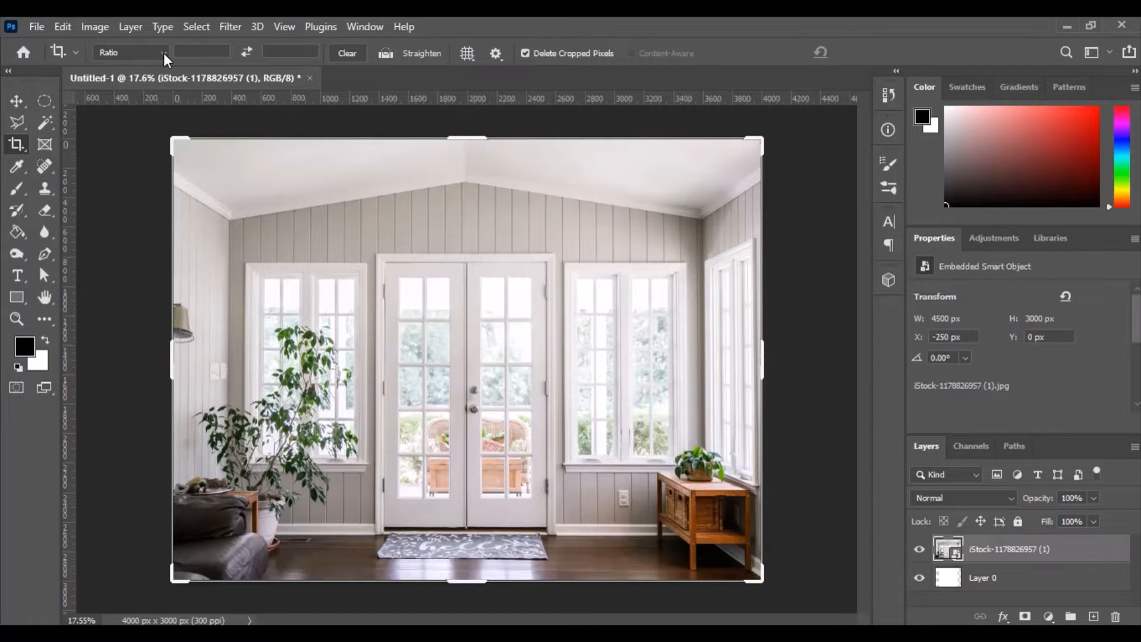
left_click(75, 52)
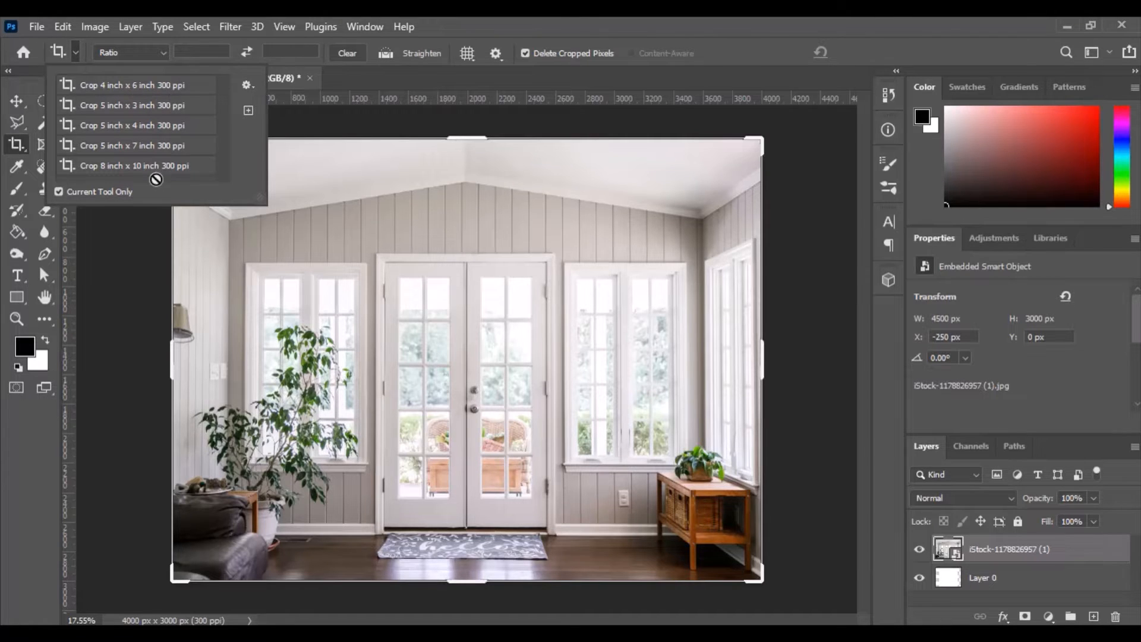
left_click(76, 49)
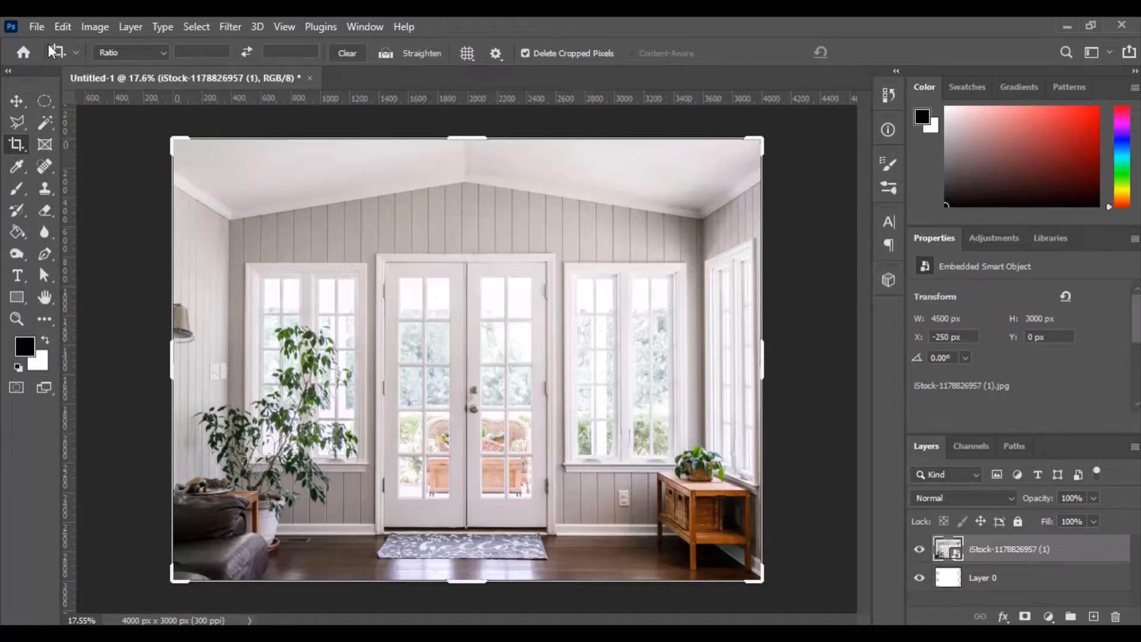
left_click(164, 52)
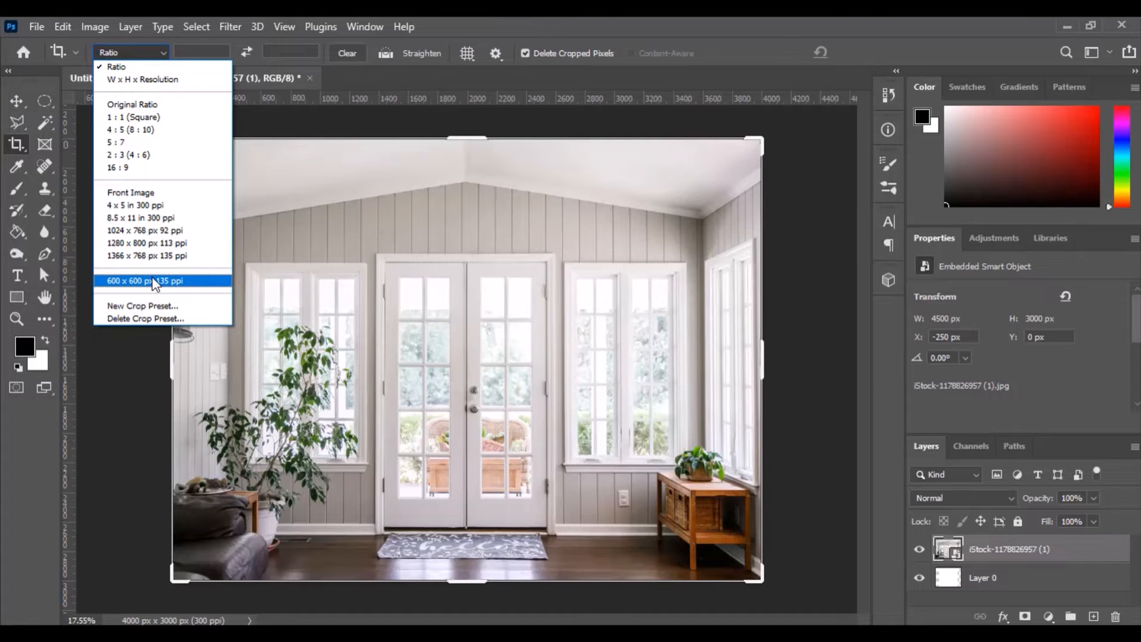
left_click(626, 19)
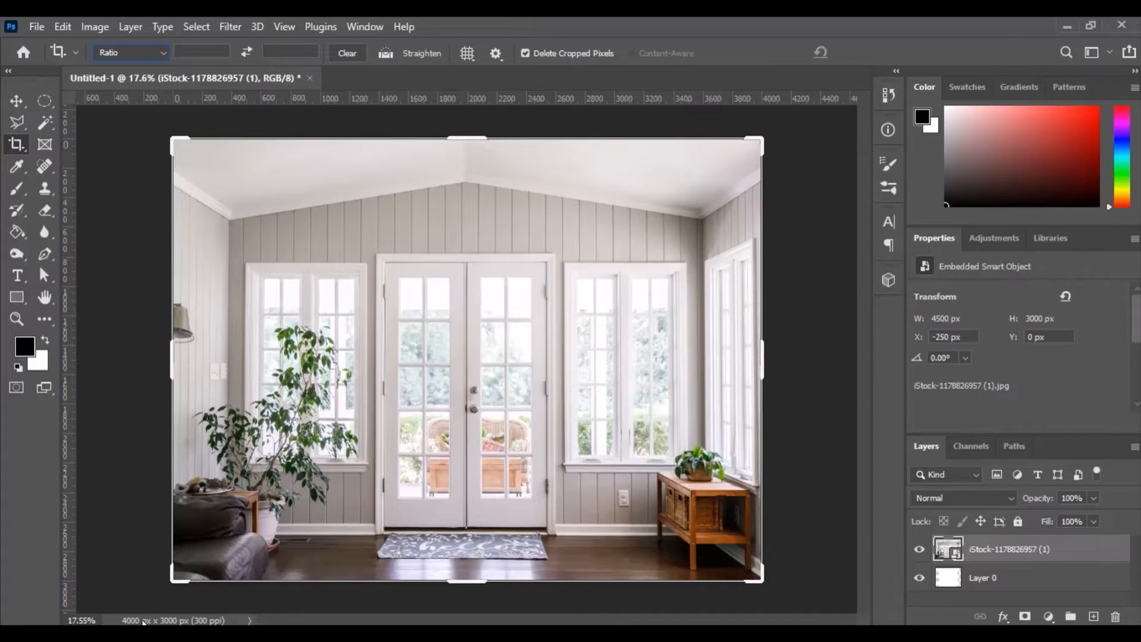
Step: Set a 4:3 crop ratio, shrink the frame from its upper edge, and swap the ratio to 3:4 and back
left_click(194, 52)
type("4")
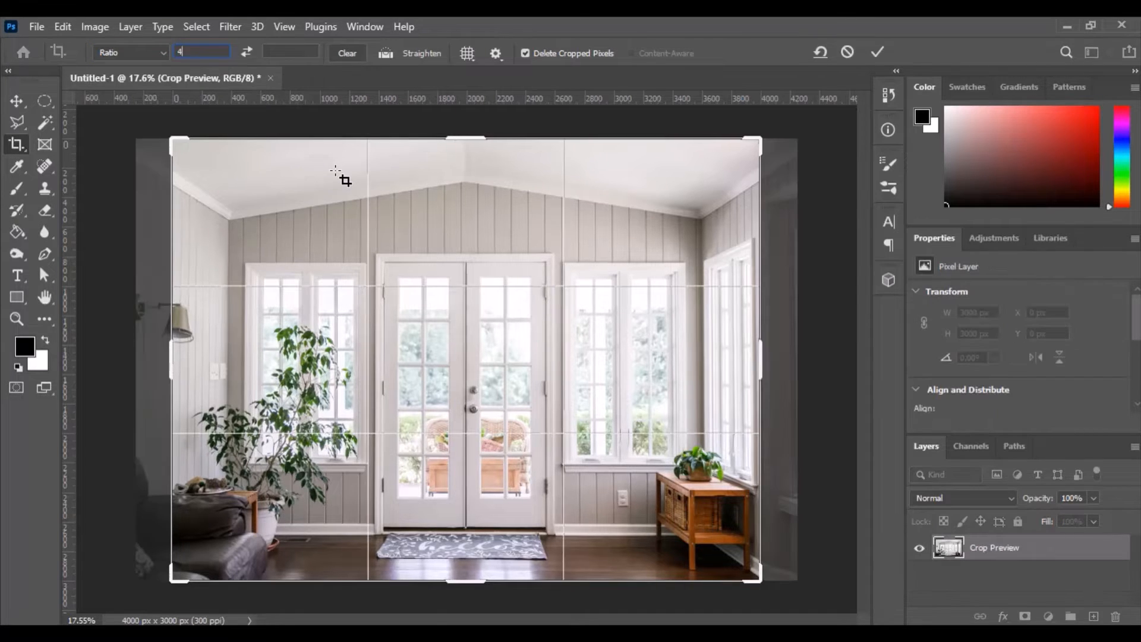
type("3")
mouse_move(463, 138)
left_mouse_down()
mouse_move(471, 168)
mouse_move(465, 138)
left_mouse_up()
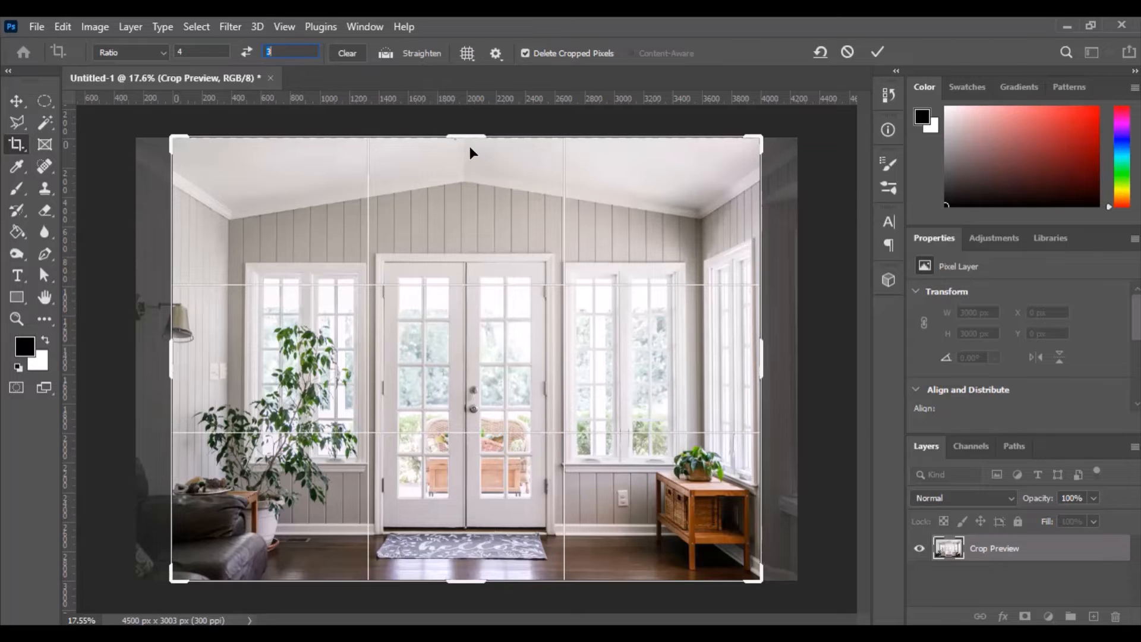
left_click_drag(469, 141, 476, 178)
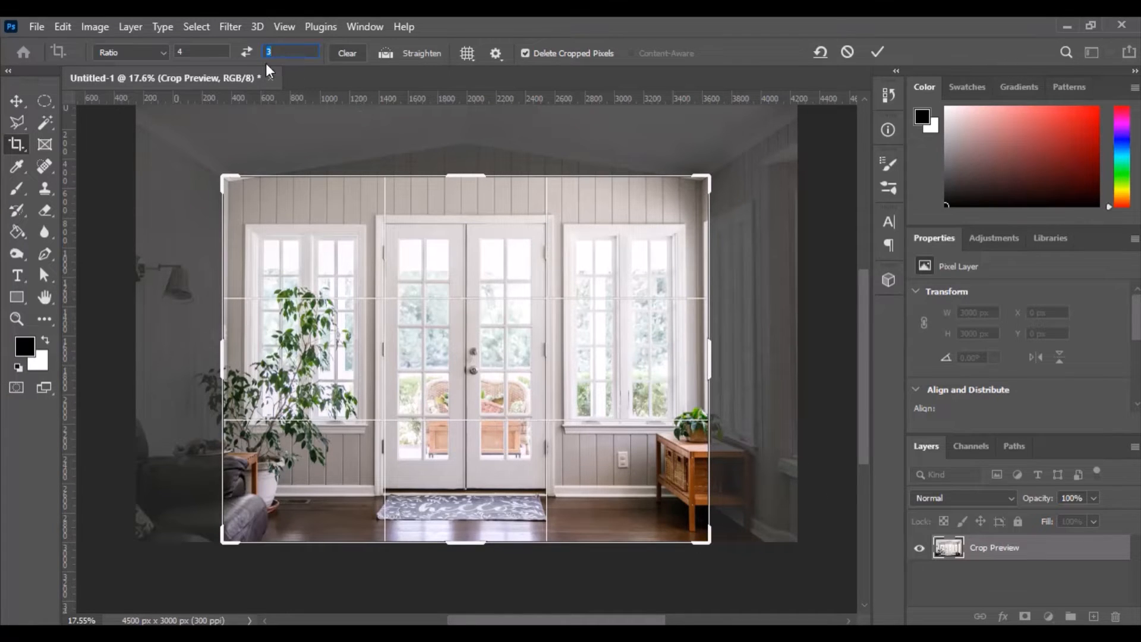
left_click(245, 51)
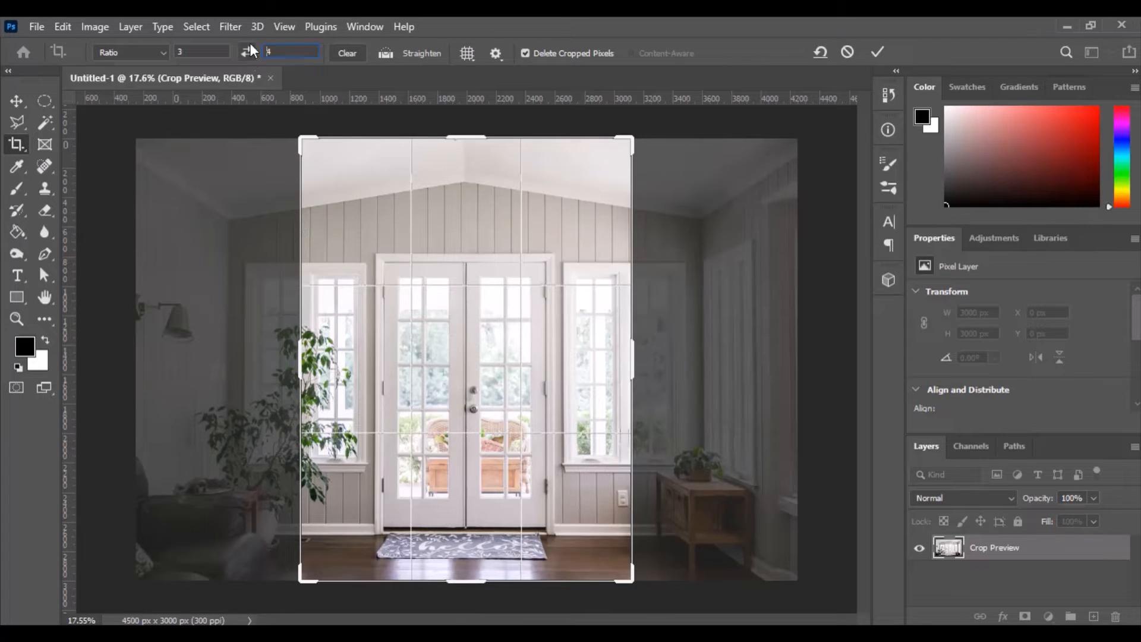
left_click(249, 46)
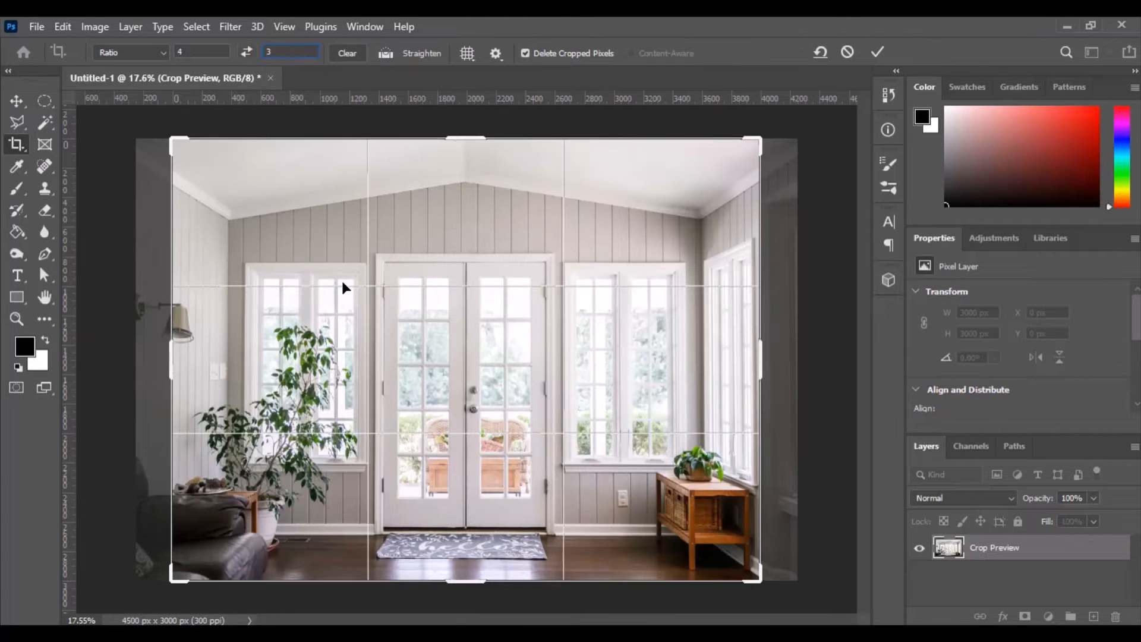
Step: Crop the photo to about 2634 × 1975 px around the large plant and double doors, and undo that crop
left_click_drag(479, 136, 490, 210)
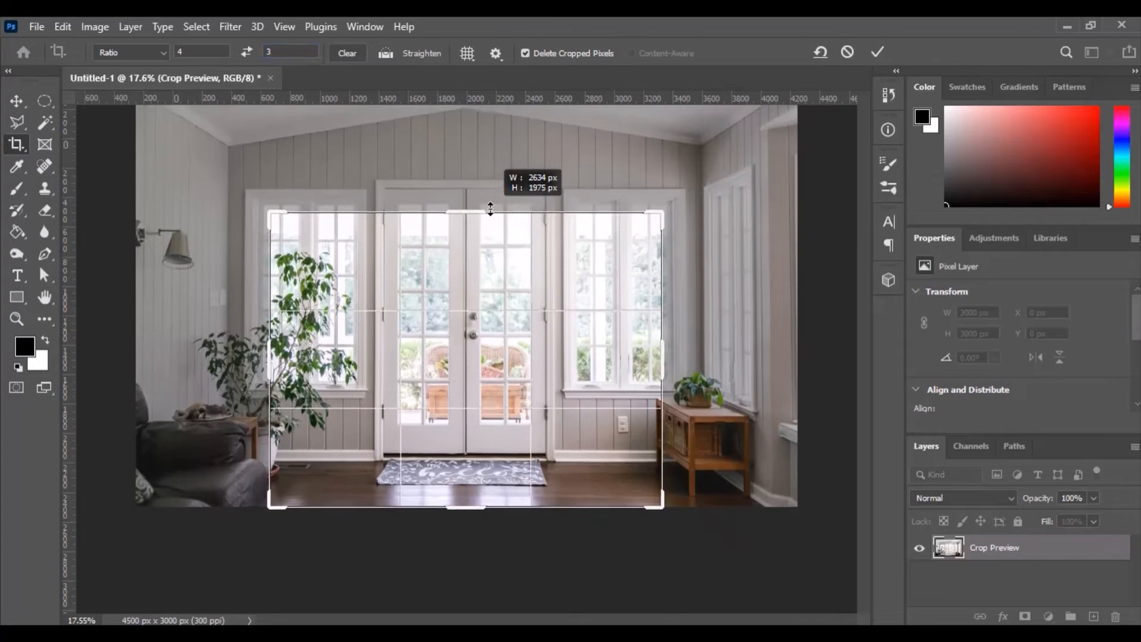
left_click_drag(502, 350, 604, 362)
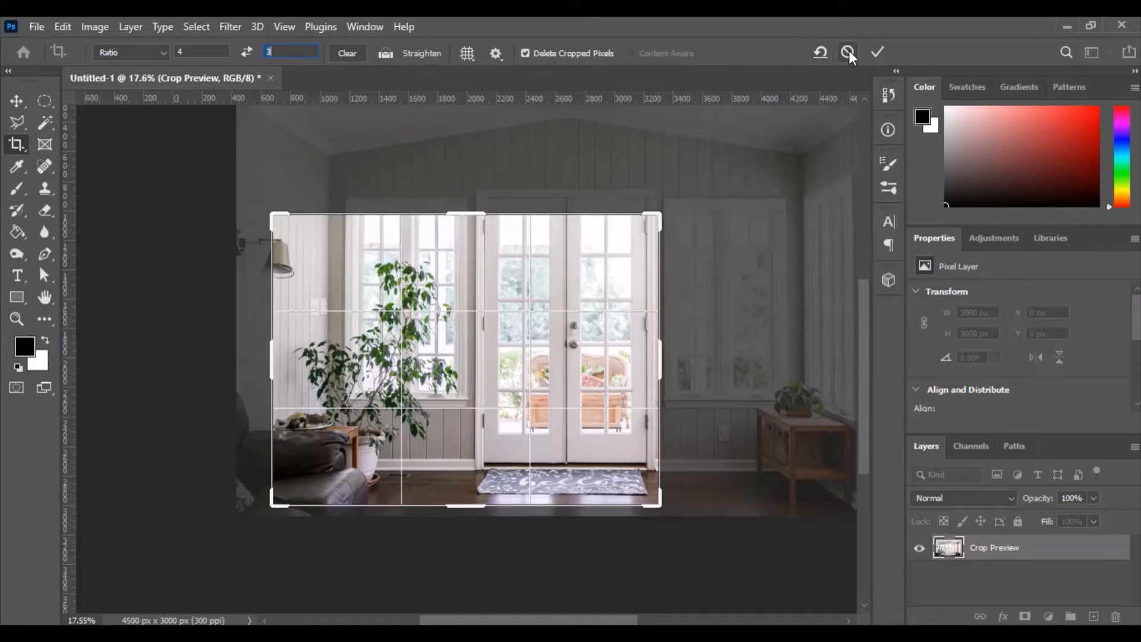
left_click(879, 53)
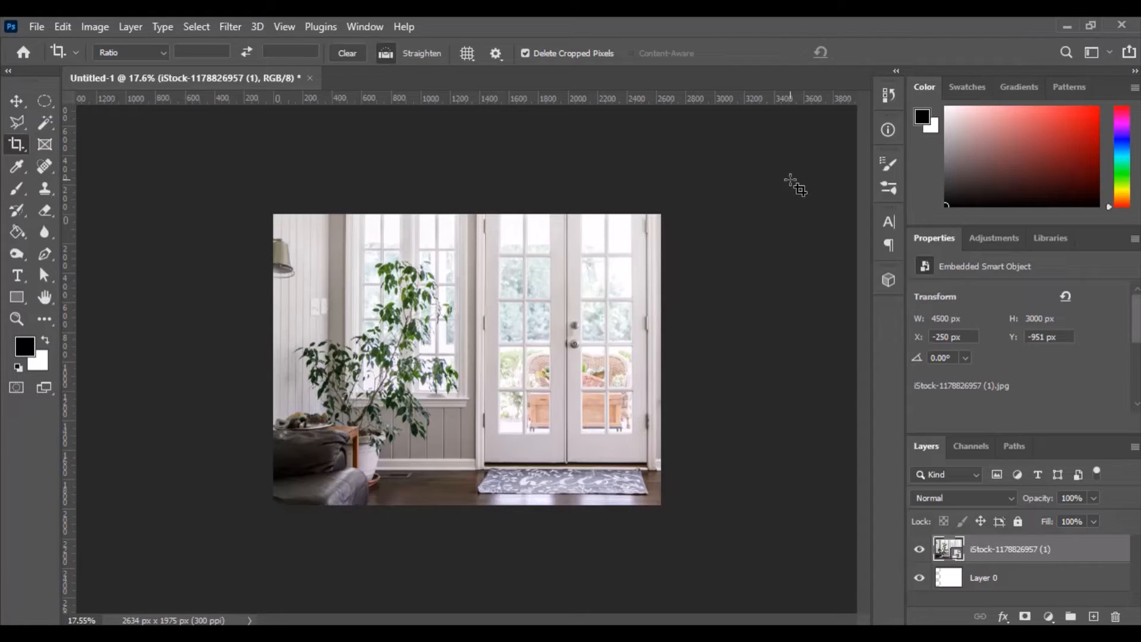
key("ctrl+z")
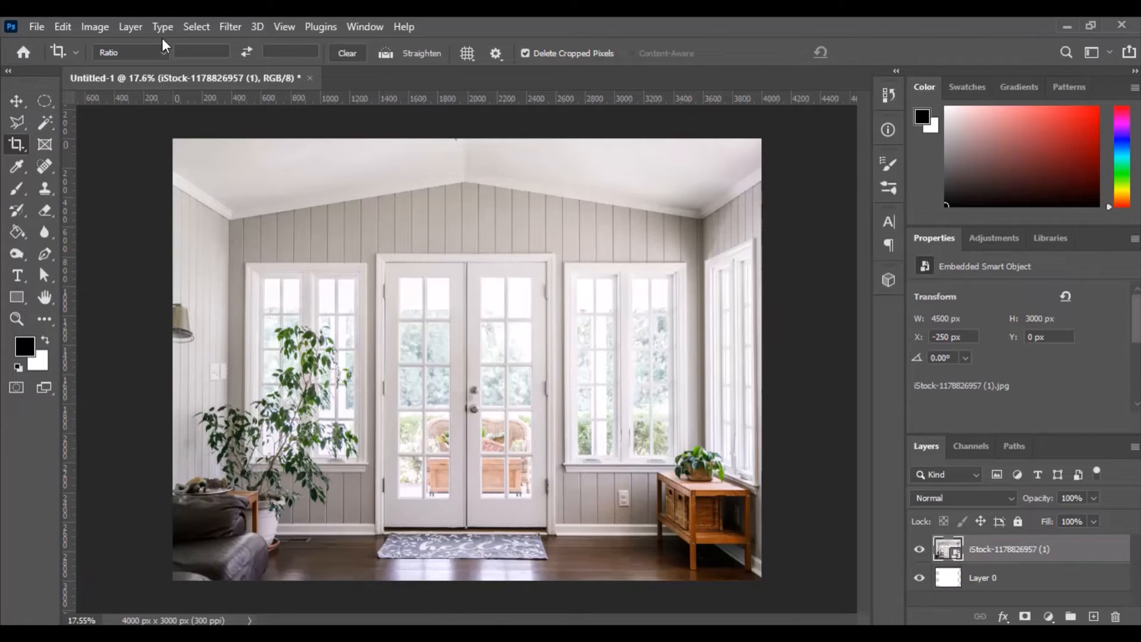
Step: Set the crop to W x H x Resolution with a 2000 px width and tighten the frame around the double doors
left_click(166, 53)
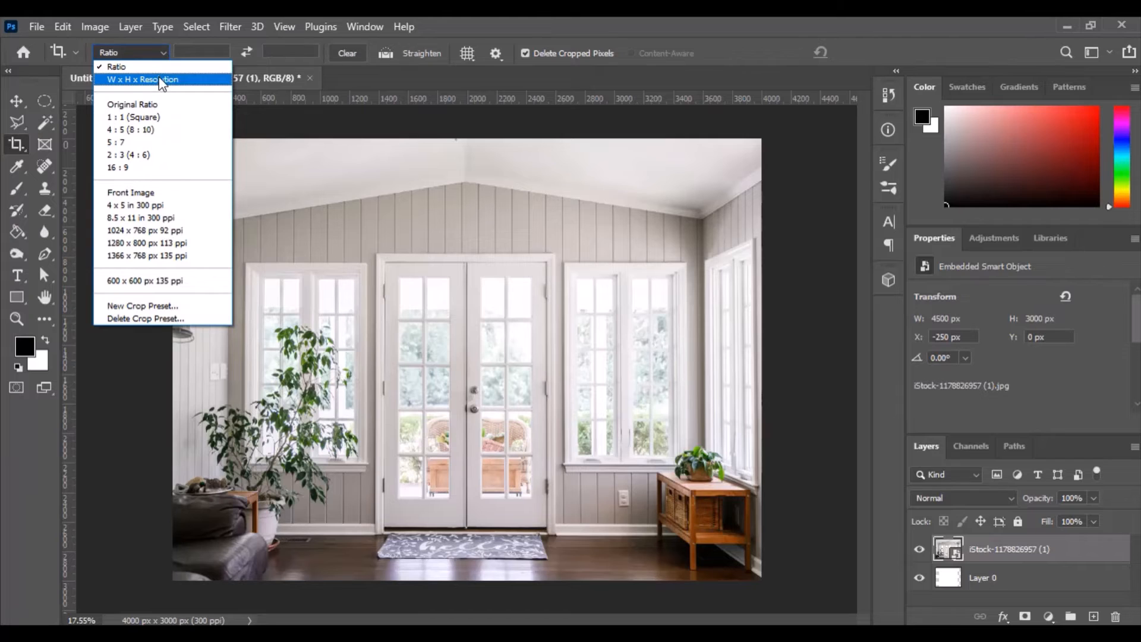
left_click(159, 79)
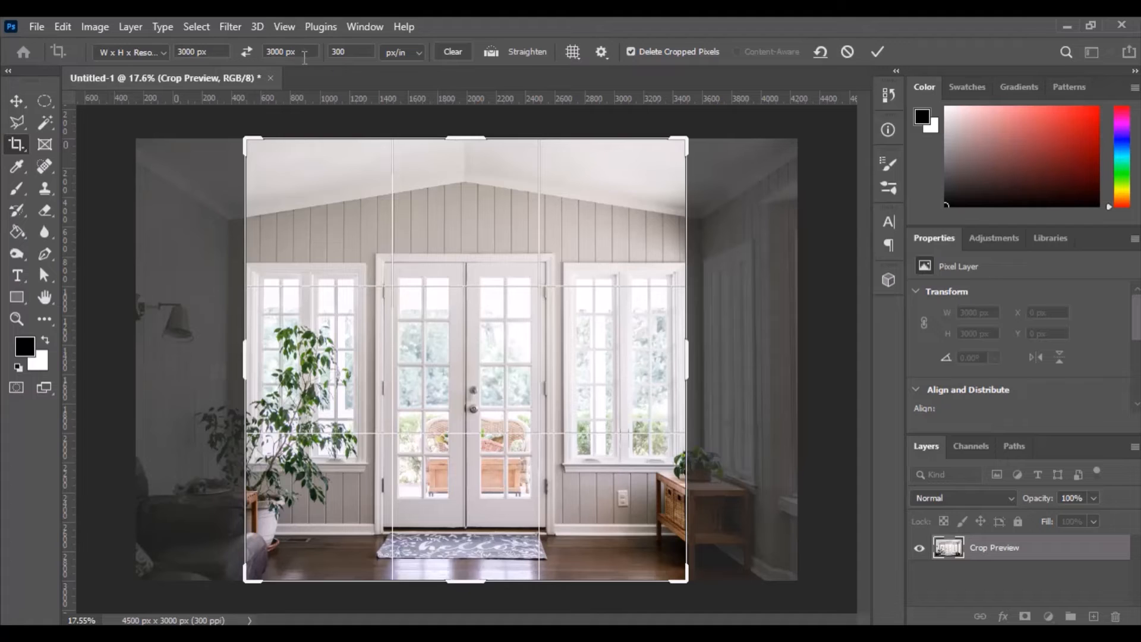
left_click(181, 52)
key("BackSpace")
type("2")
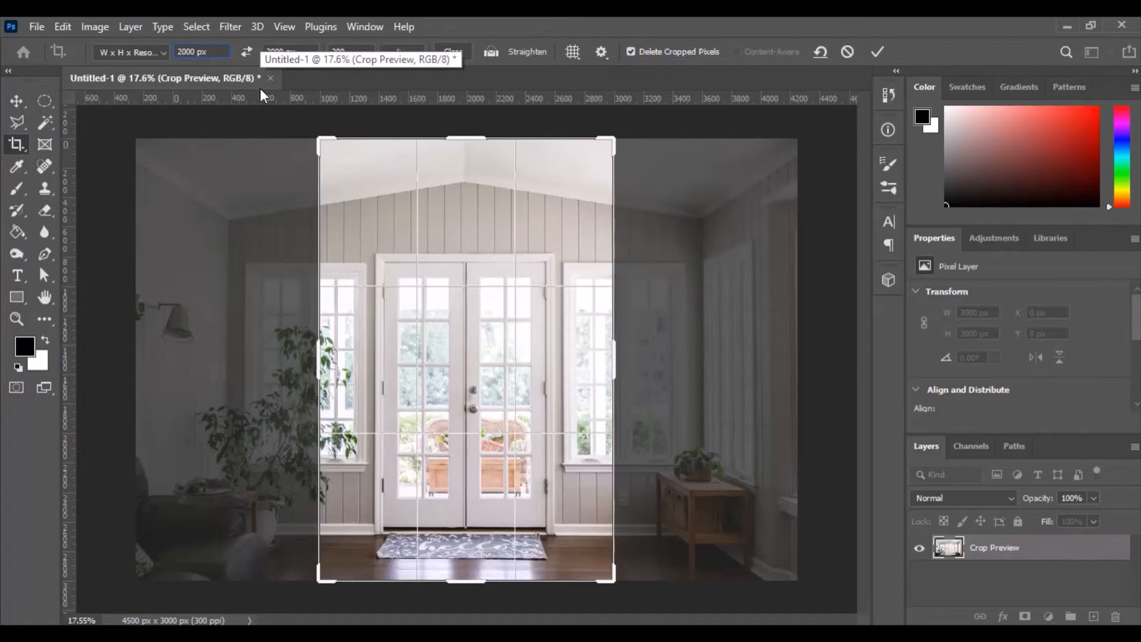
left_click_drag(468, 137, 458, 182)
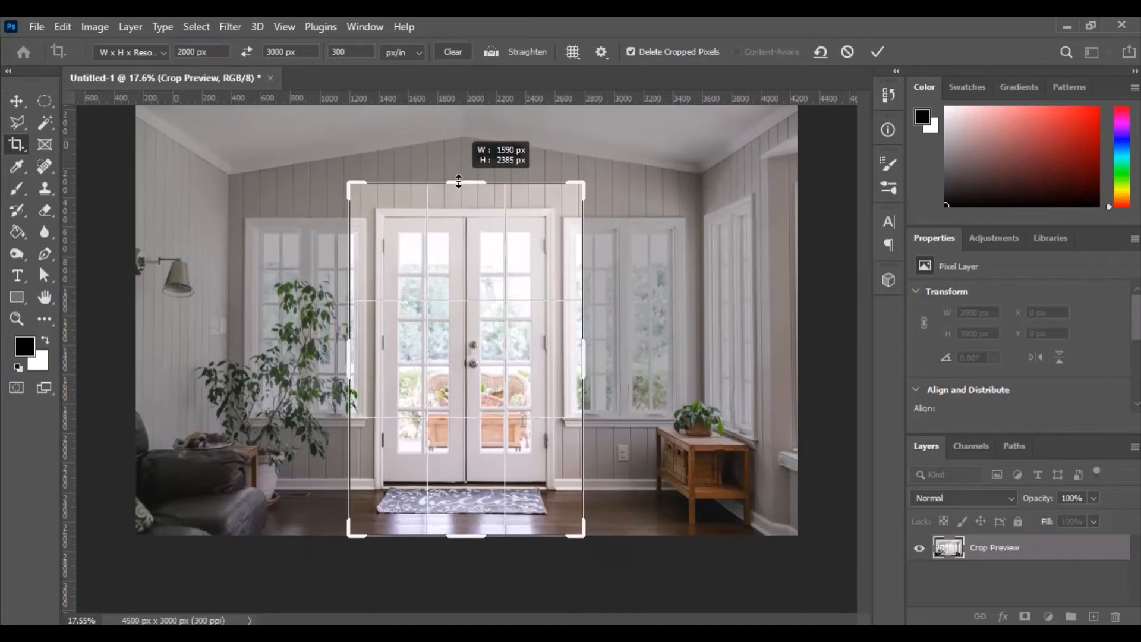
left_click_drag(503, 360, 501, 368)
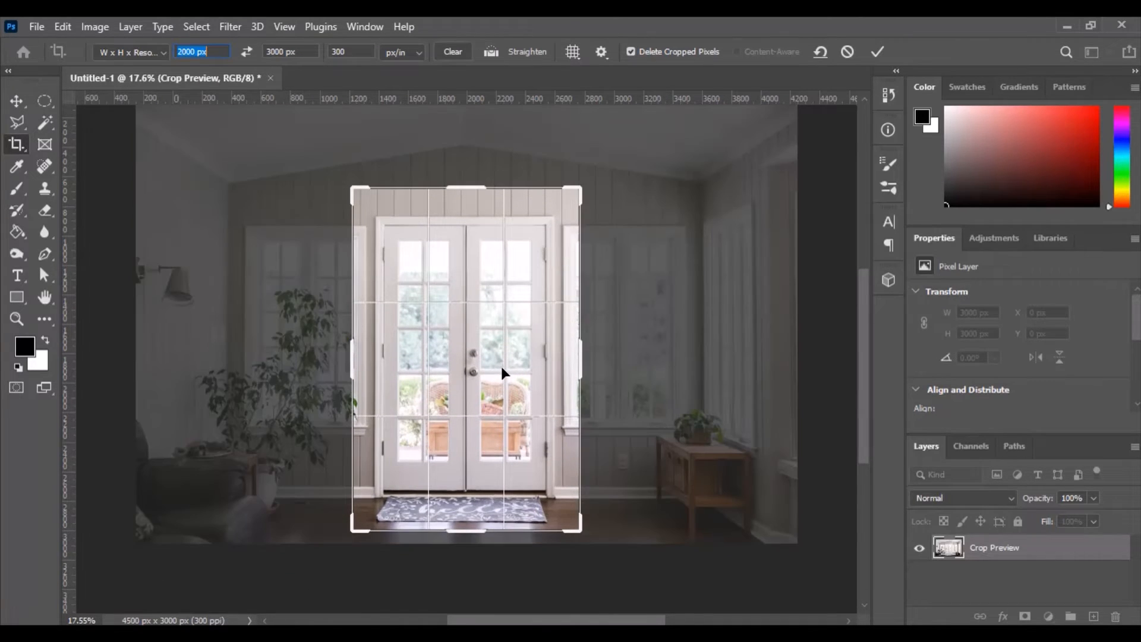
Step: Set the crop resolution to 135 px/in and apply the crop around the double doors
left_click(351, 52)
left_click_drag(351, 52, 330, 52)
type("135")
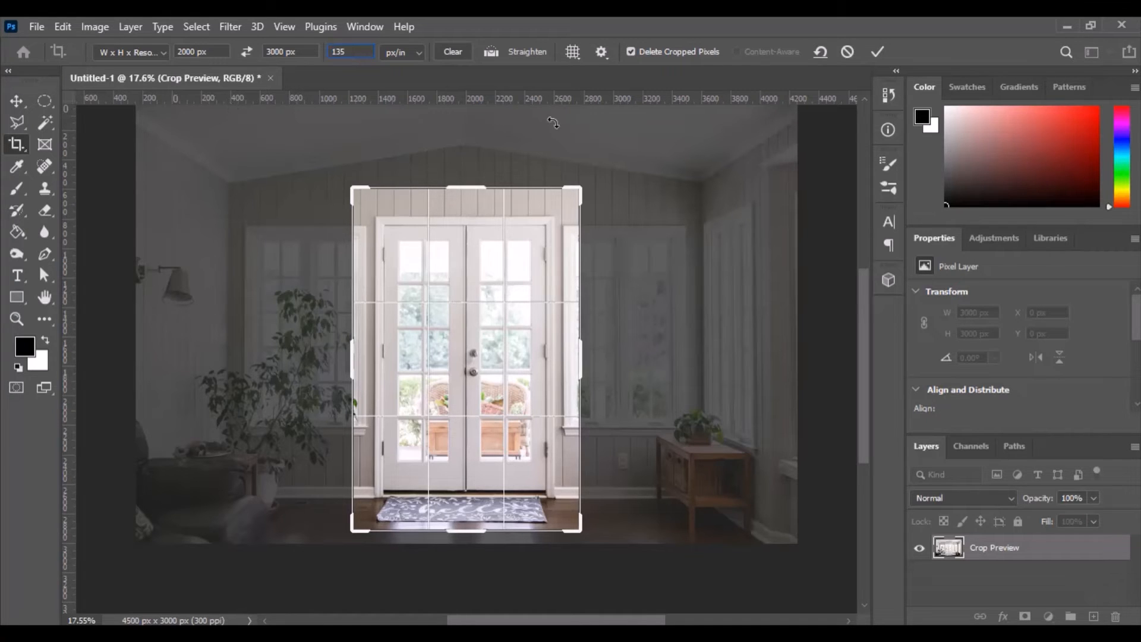
left_click(878, 51)
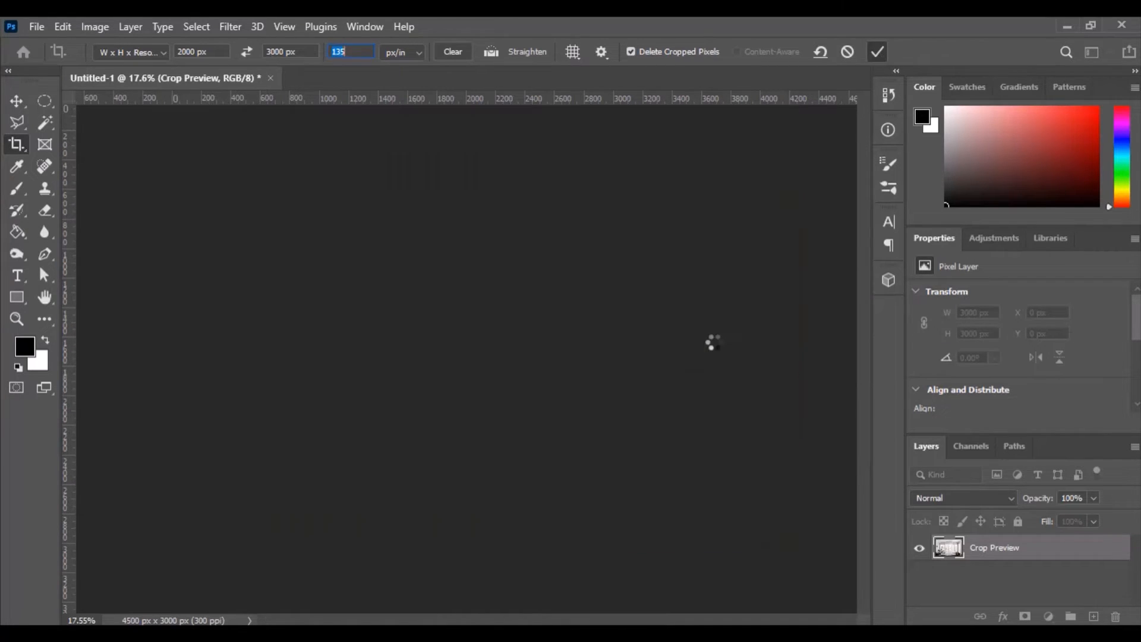
scroll(520, 463, "up", 3)
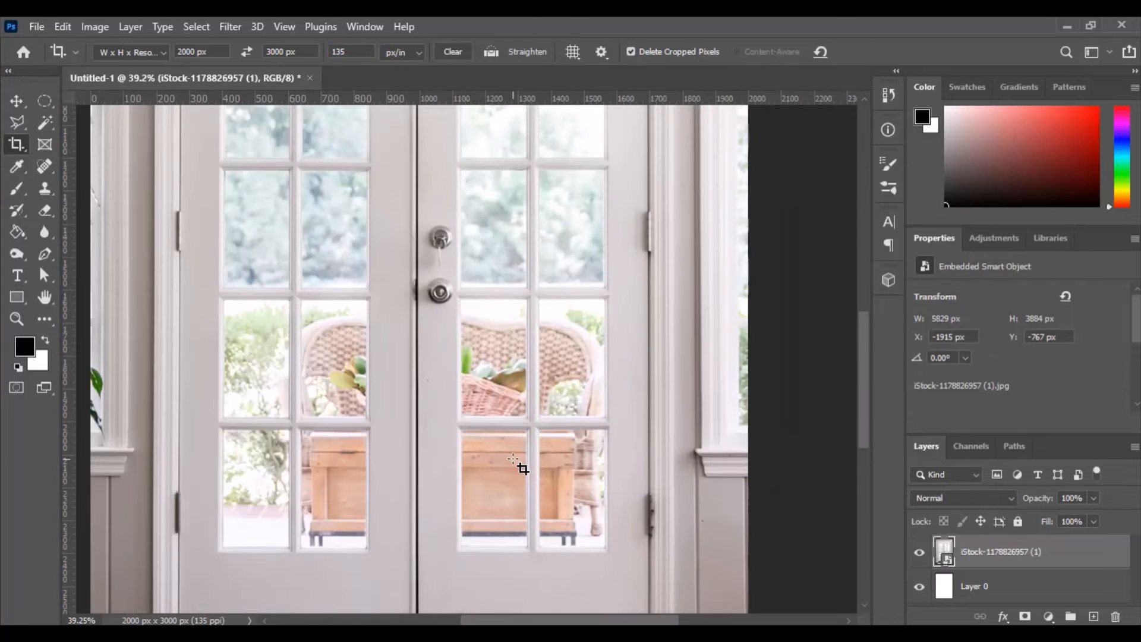
scroll(520, 463, "down", 4)
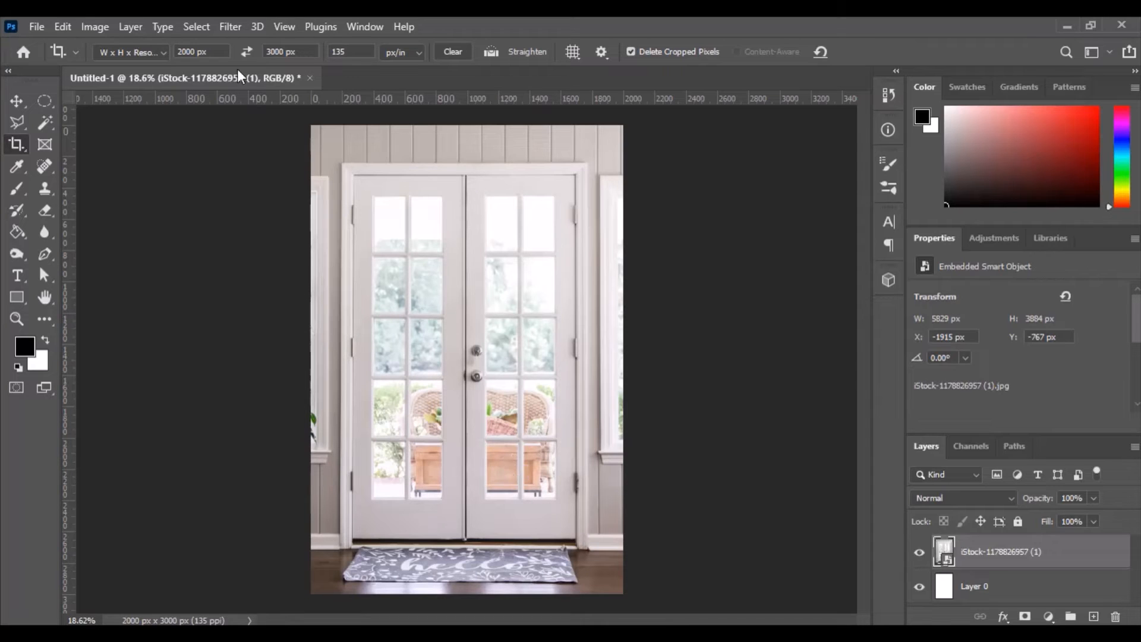
Step: Start a crop in the Original Ratio and enlarge the frame slightly from its upper edge
left_click(162, 52)
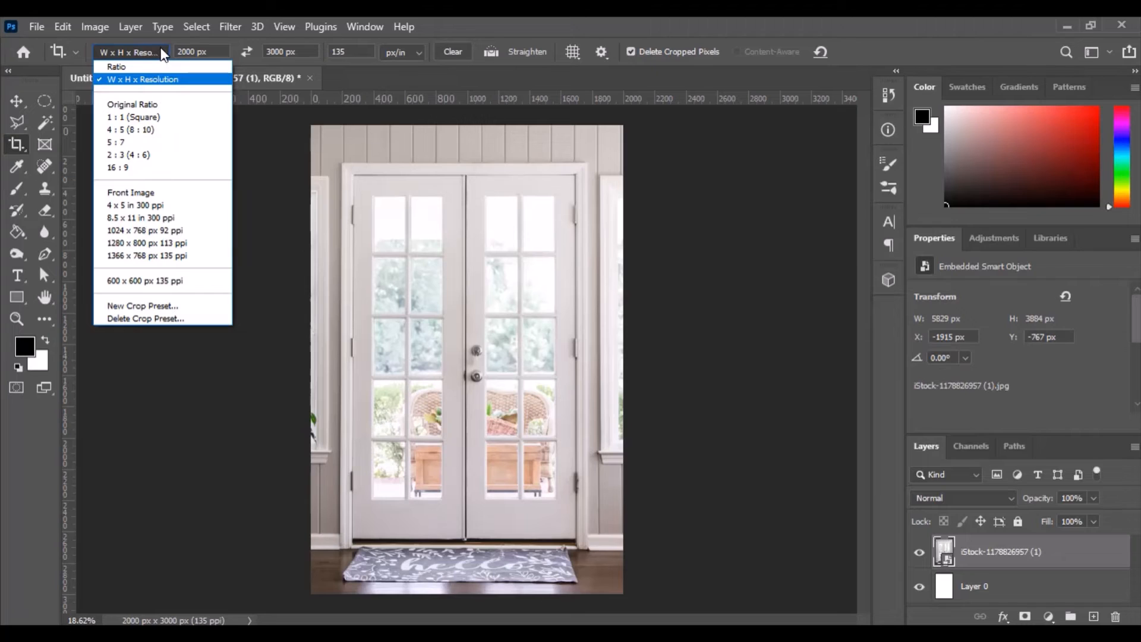
left_click(171, 104)
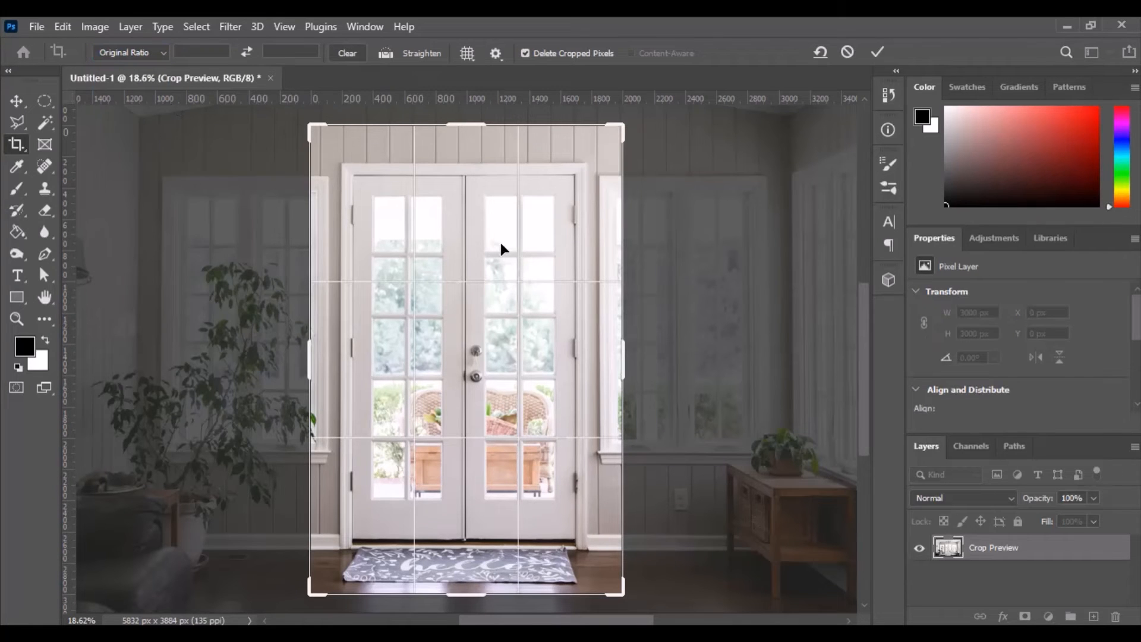
scroll(500, 243, "down", 4)
scroll(499, 259, "up", 2)
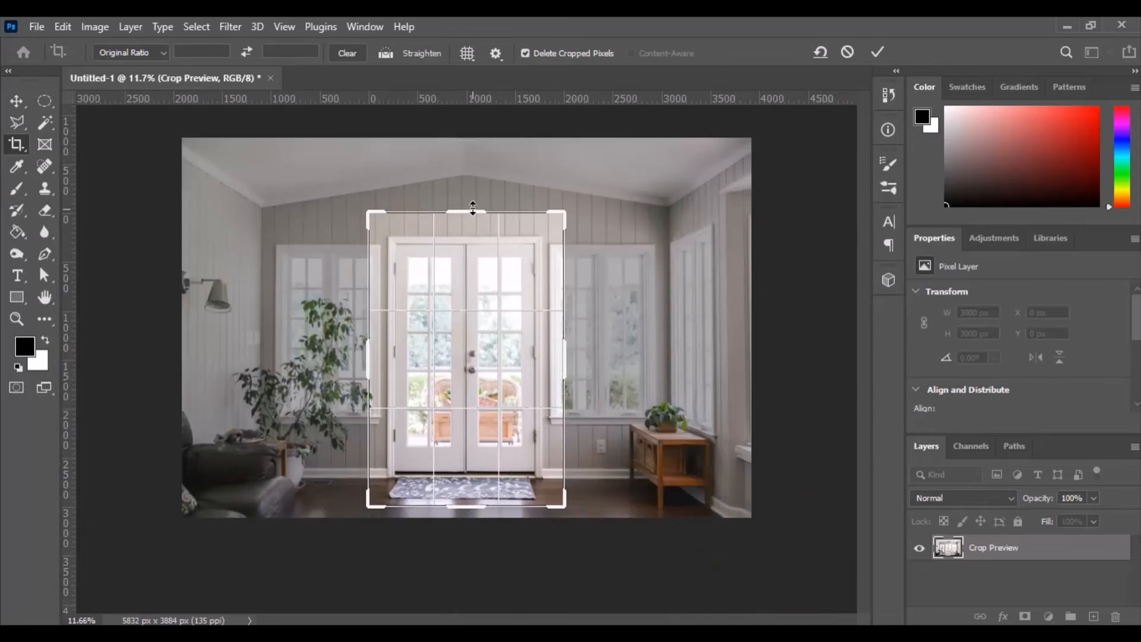
mouse_move(471, 211)
left_mouse_down()
mouse_move(479, 189)
mouse_move(469, 195)
left_mouse_up()
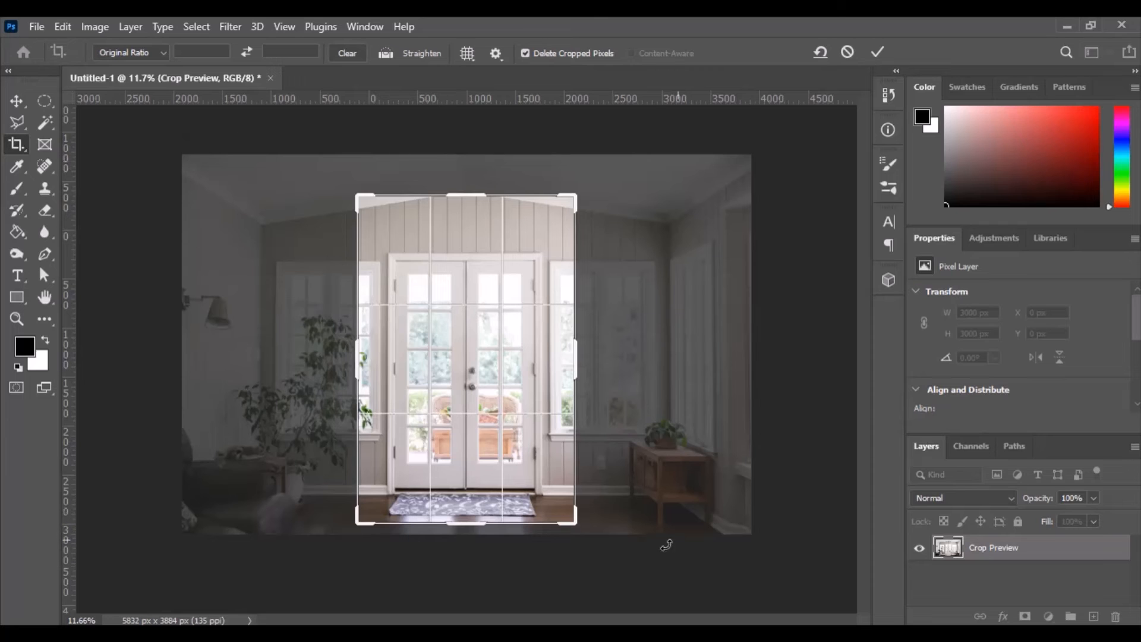
Step: Try the 1:1 (Square) ratio with a smaller frame around the doors, and switch the crop to 16:9
left_click(168, 58)
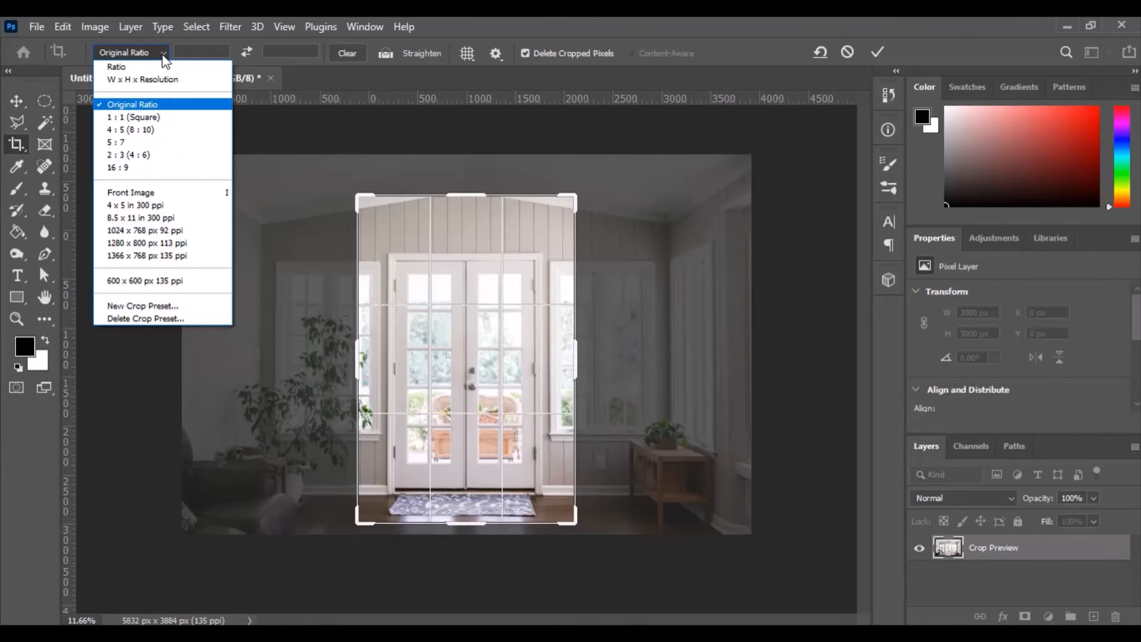
left_click(166, 115)
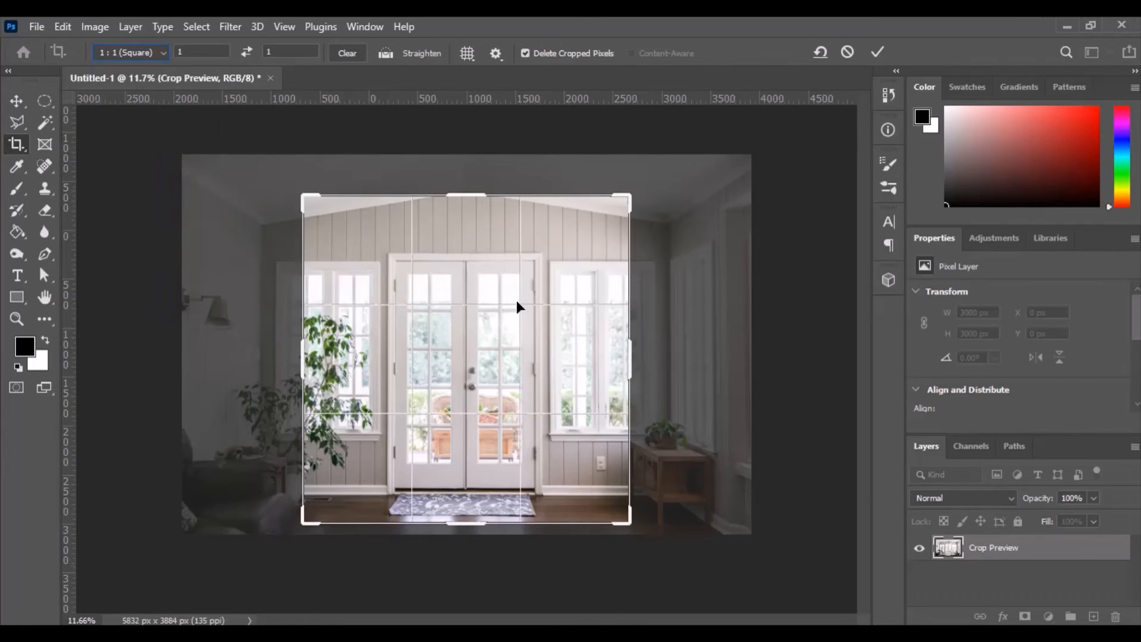
left_click_drag(466, 194, 485, 217)
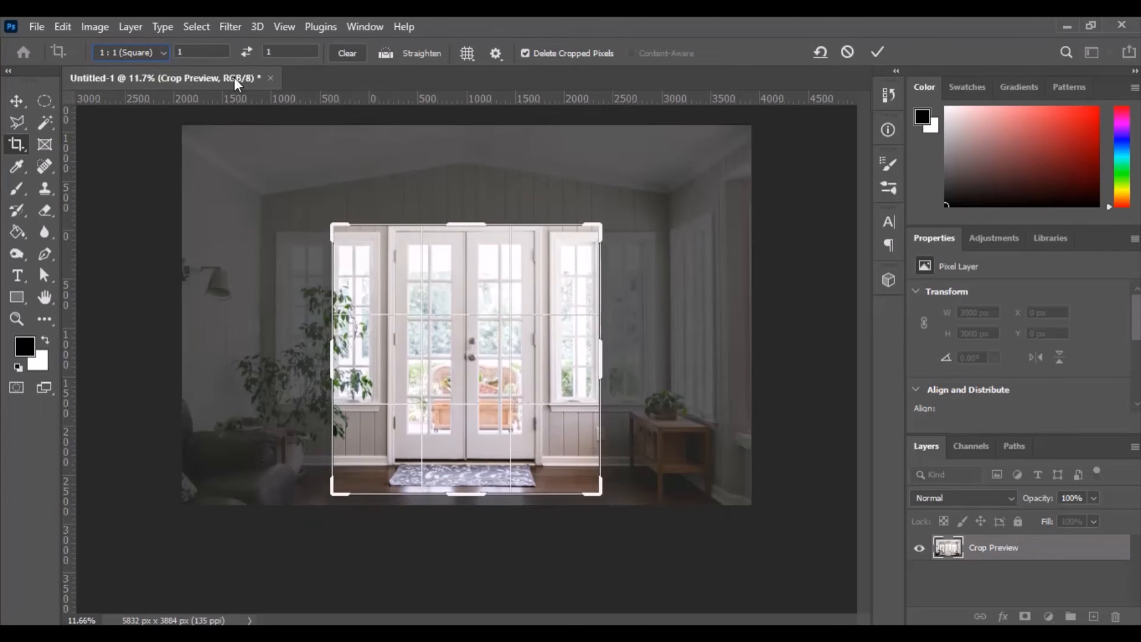
left_click(166, 54)
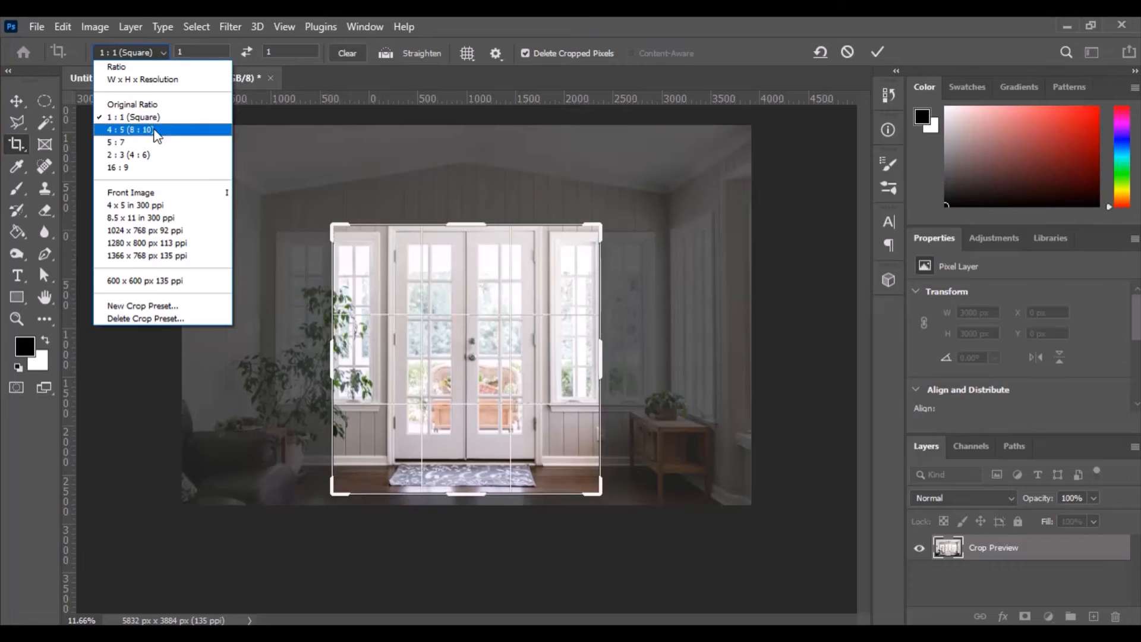
left_click(158, 168)
Step: Choose the 600 x 600 px 135 ppi crop preset and enlarge the frame to about 2400 × 2400 px
left_click(165, 55)
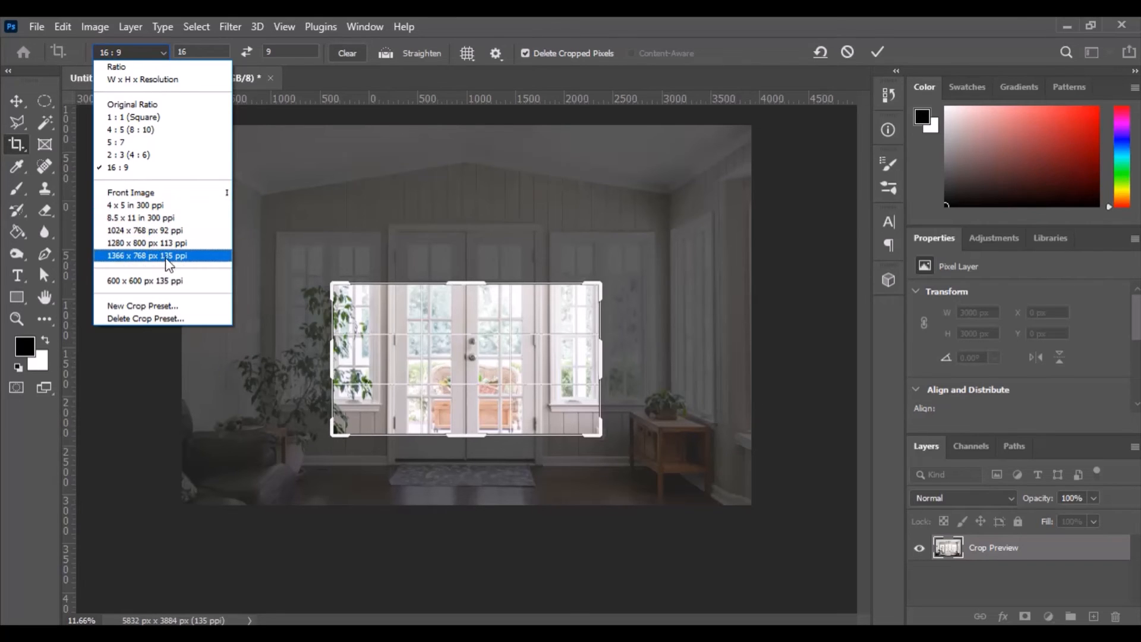
left_click(176, 290)
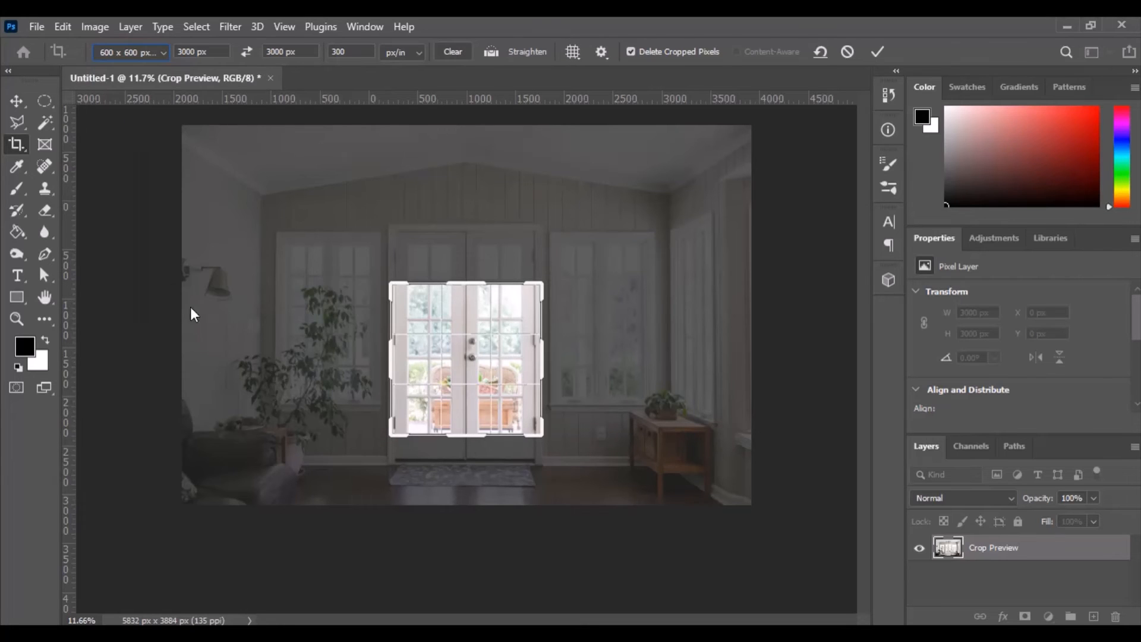
left_click_drag(477, 283, 469, 240)
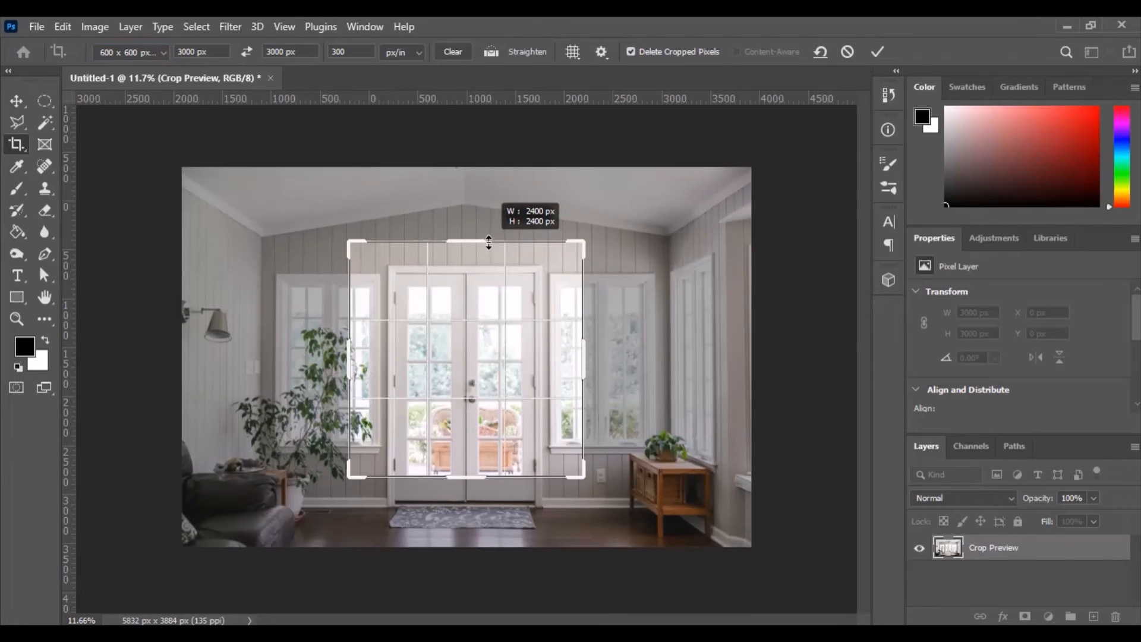
Step: Save the current crop settings as a new preset named "3000 x 3000 px 135 ppi" and check it in the preset list
left_click(162, 52)
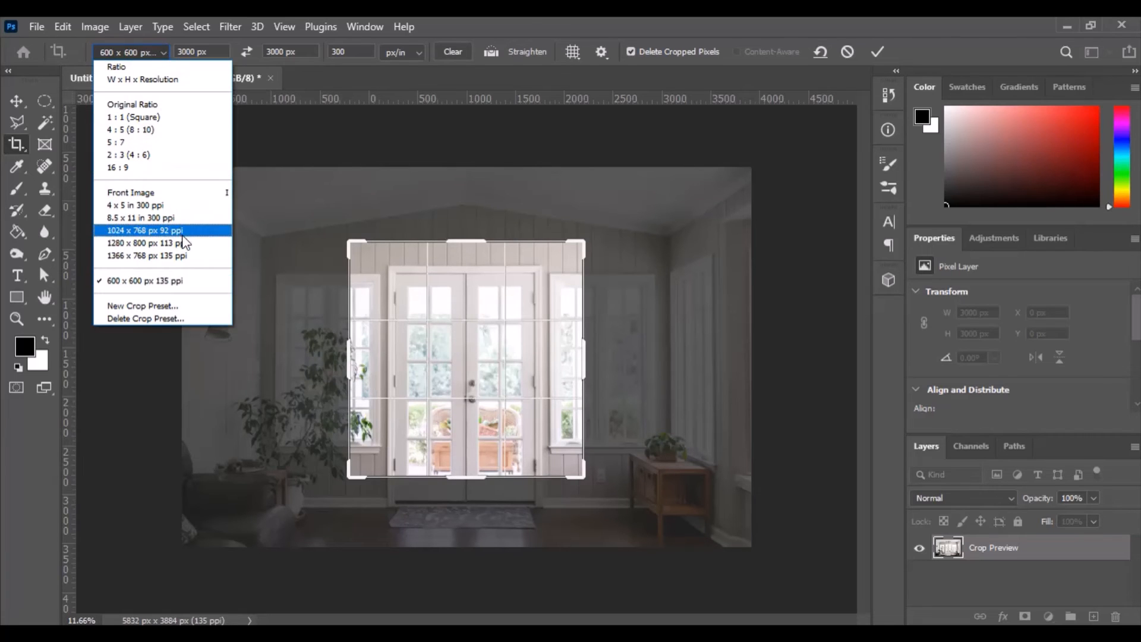
left_click(177, 306)
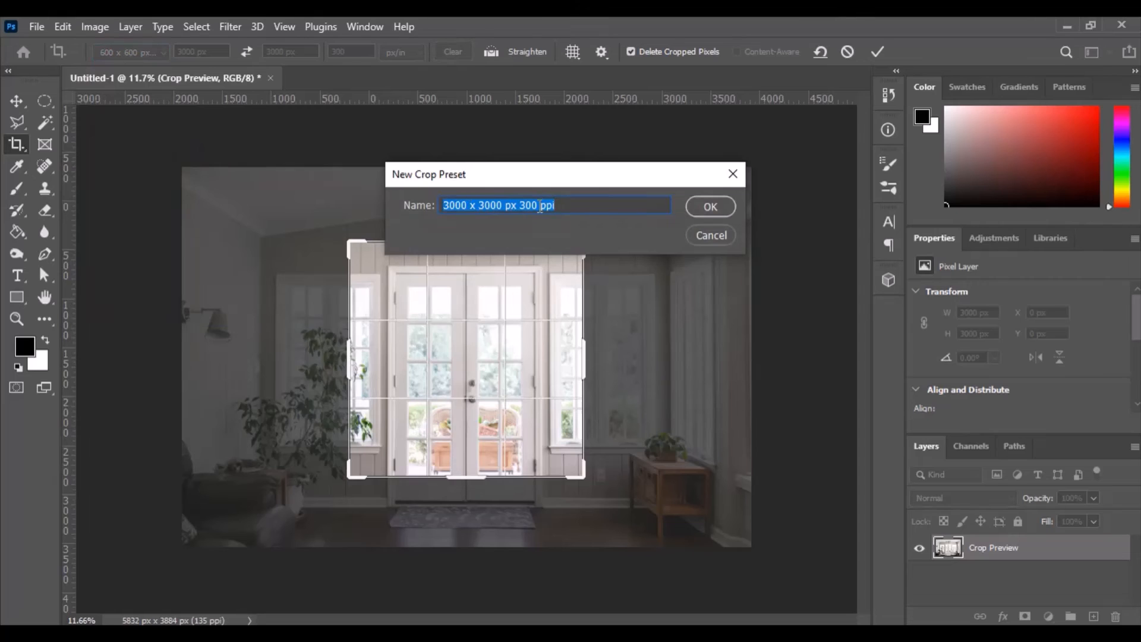
left_click(539, 206)
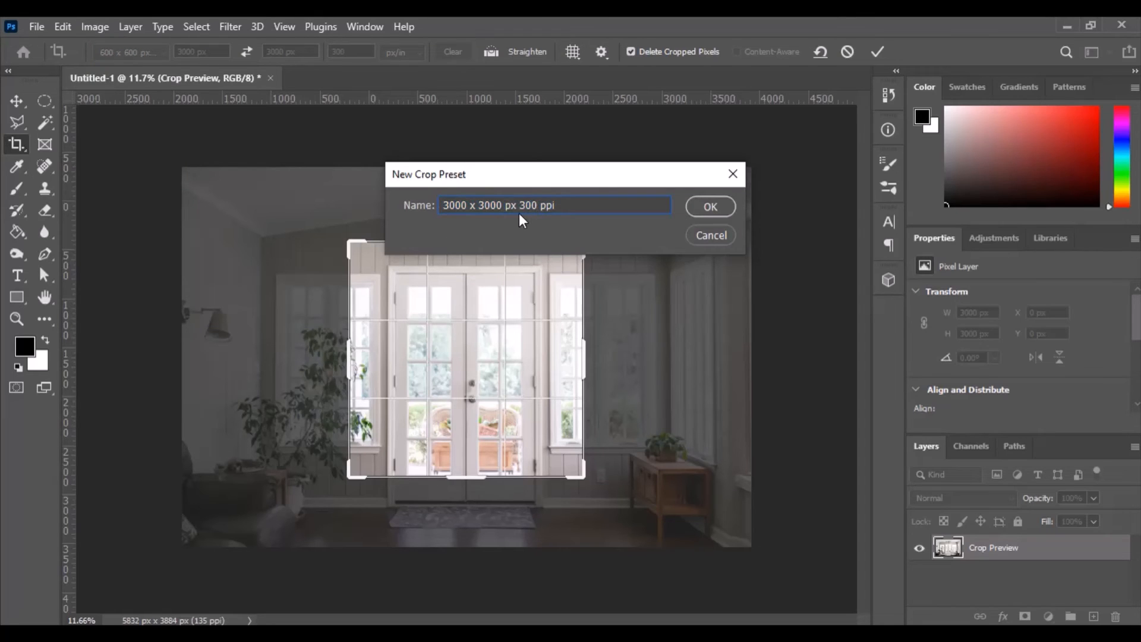
key("BackSpace")
key("BackSpace")
key("BackSpace")
type("135")
left_click(707, 205)
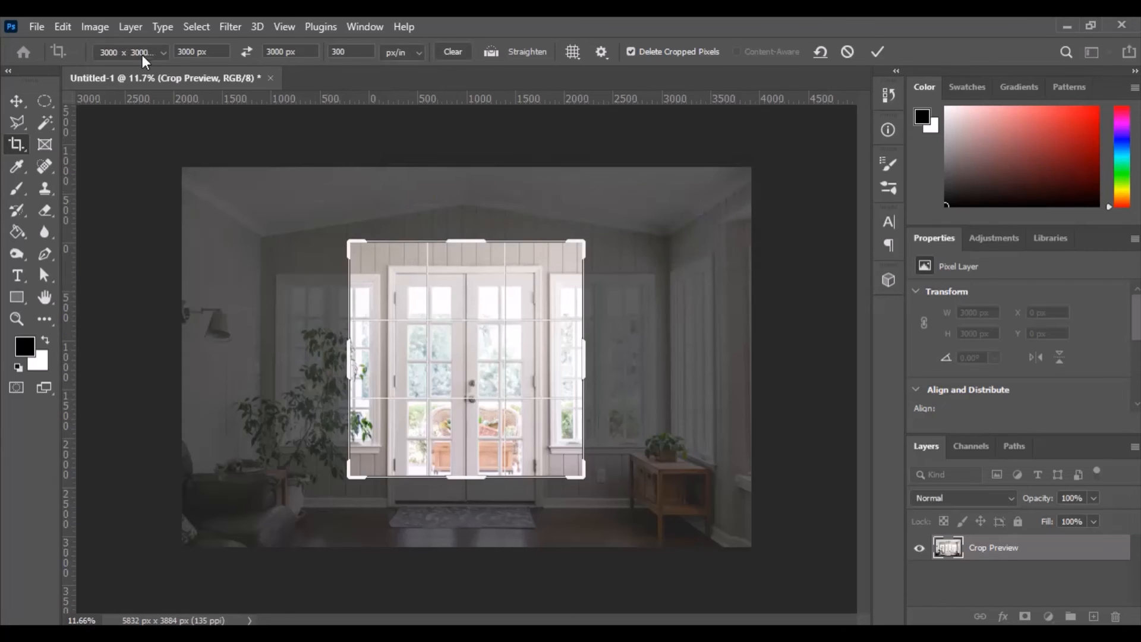
left_click(169, 54)
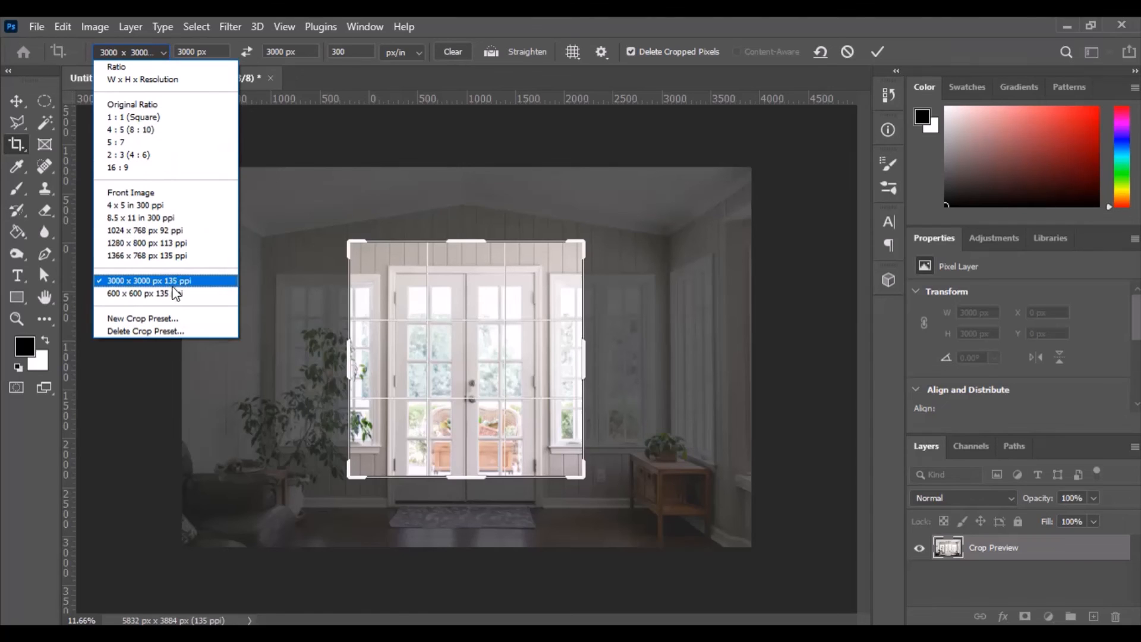
left_click(556, 20)
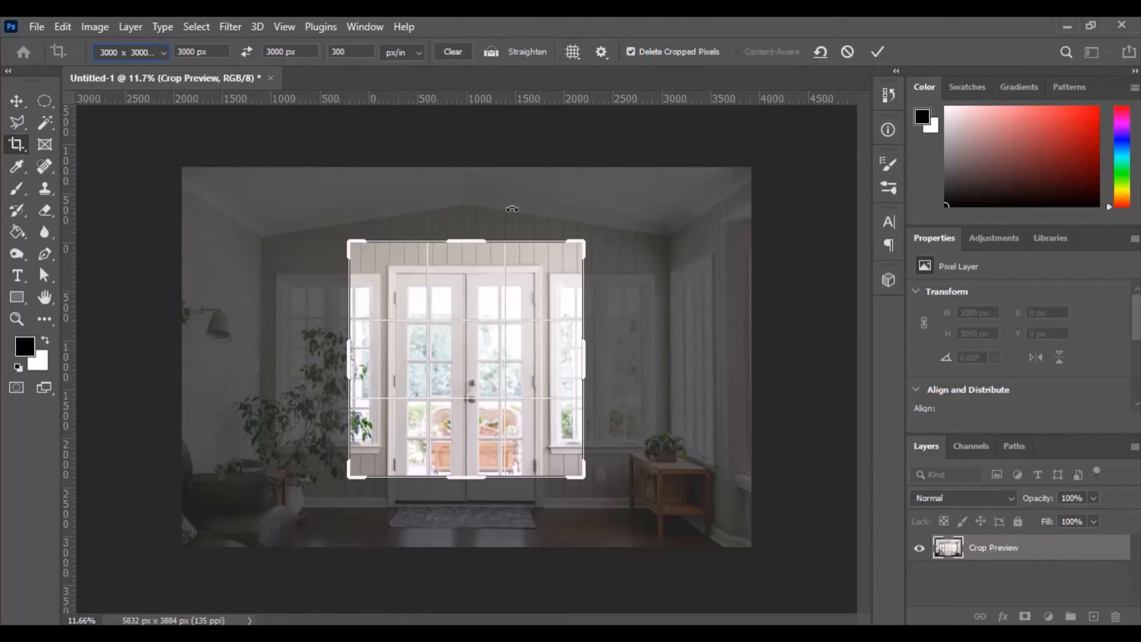
Step: Enlarge the square crop frame upward to the ceiling and downward past the doormat, and apply the crop
left_click_drag(471, 243, 471, 213)
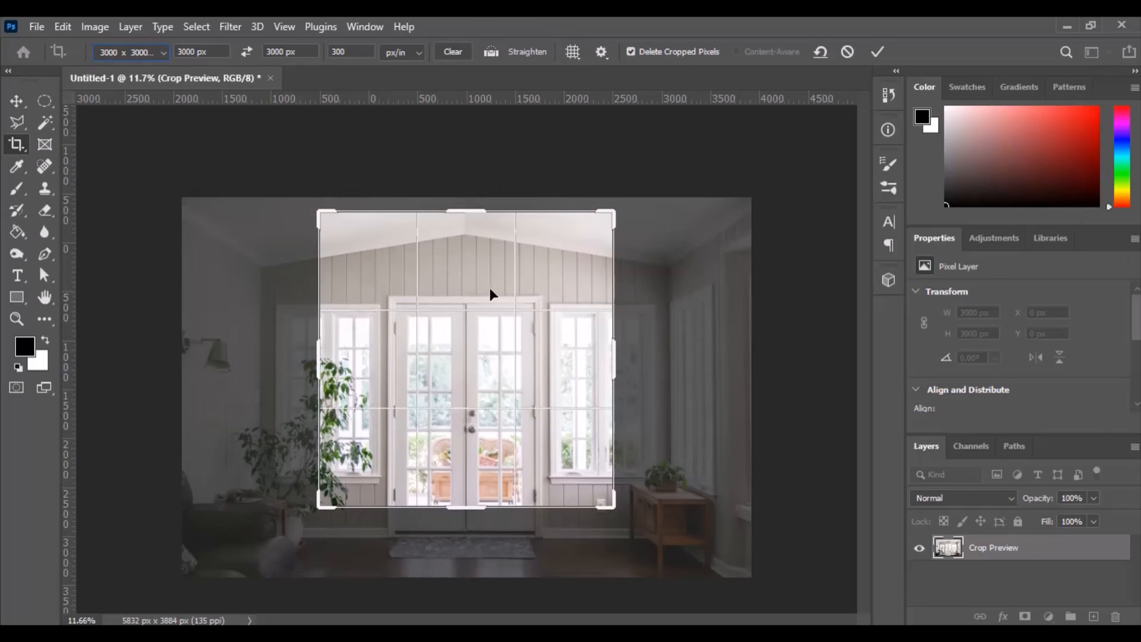
left_click_drag(468, 507, 470, 537)
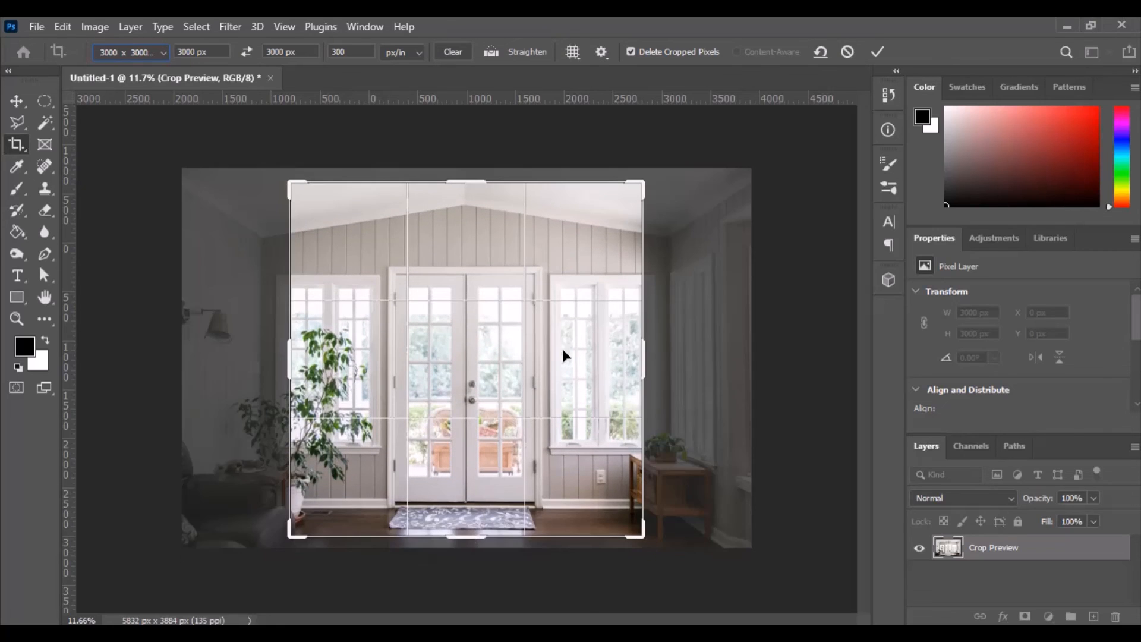
left_click(877, 51)
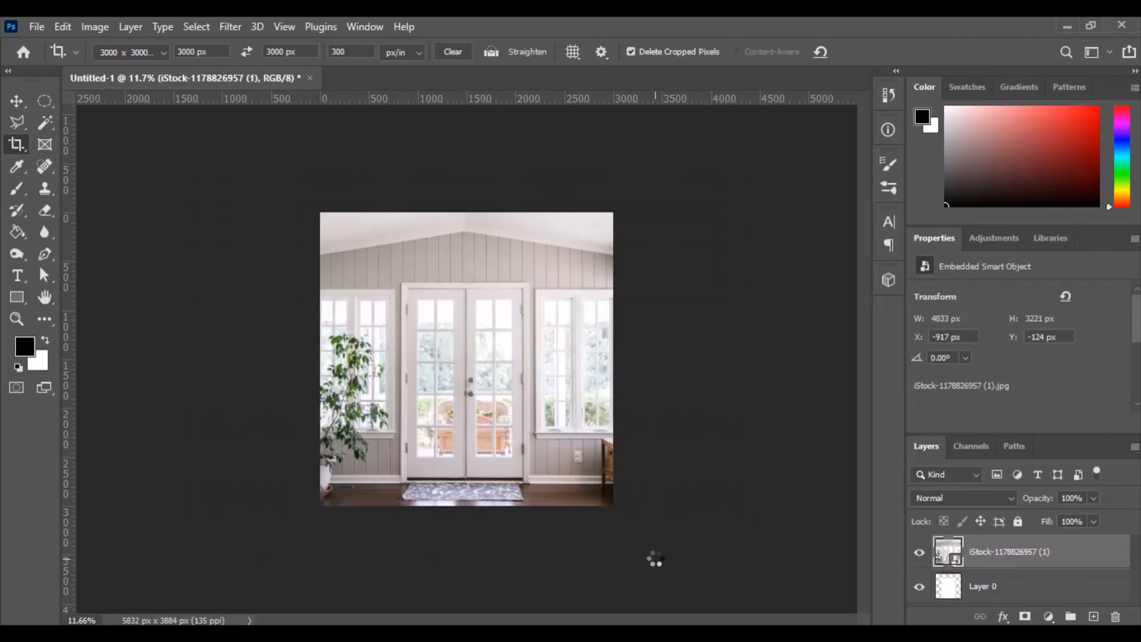